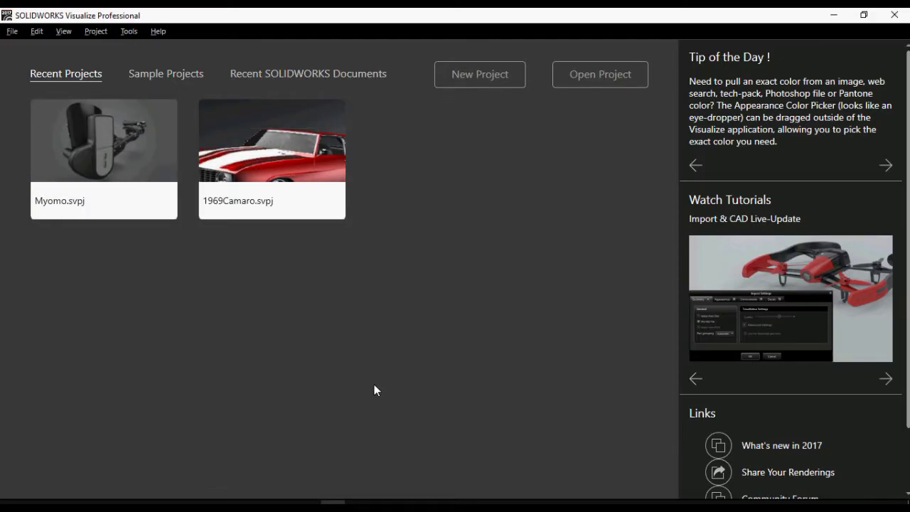
- Browse the sample projects, the tips of the day and the tutorial videos on the start page
{"action": "left_click", "coordinate": [151, 74]}
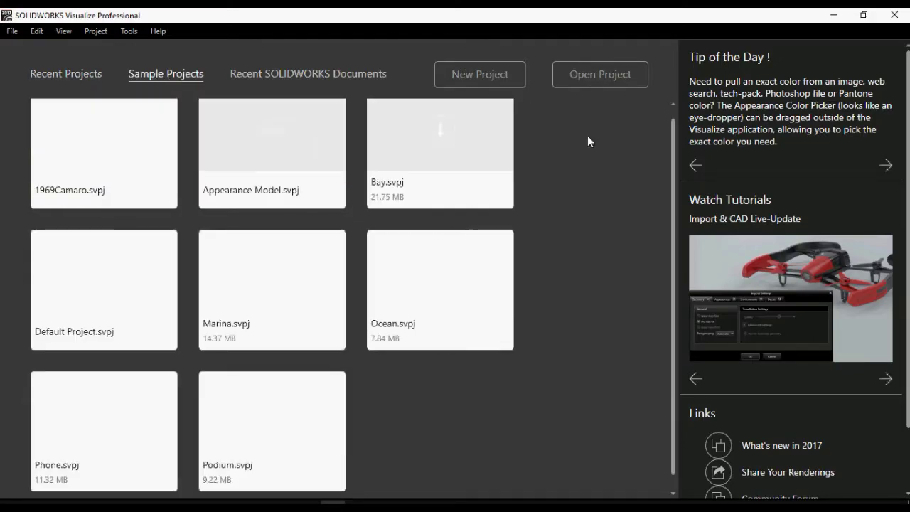
{"action": "left_click", "coordinate": [885, 165]}
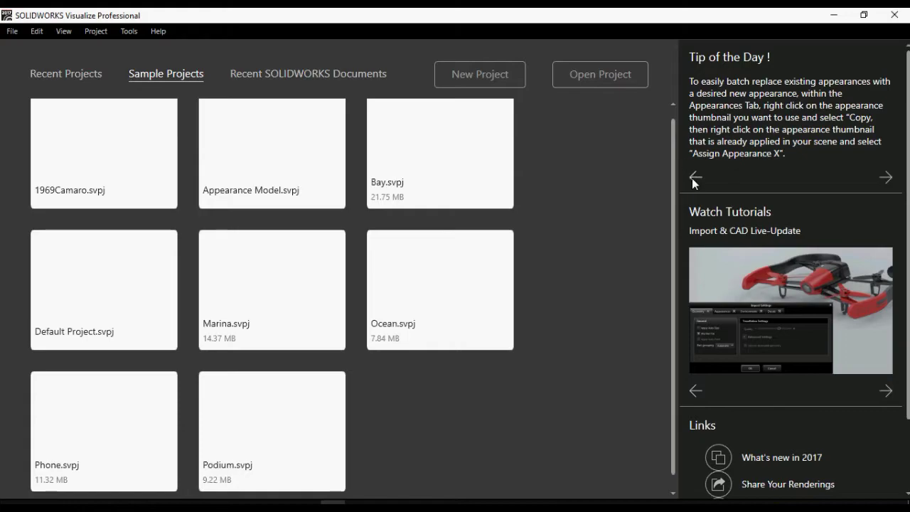
{"action": "left_click", "coordinate": [694, 177]}
{"action": "left_click", "coordinate": [886, 379]}
{"action": "left_click", "coordinate": [886, 379]}
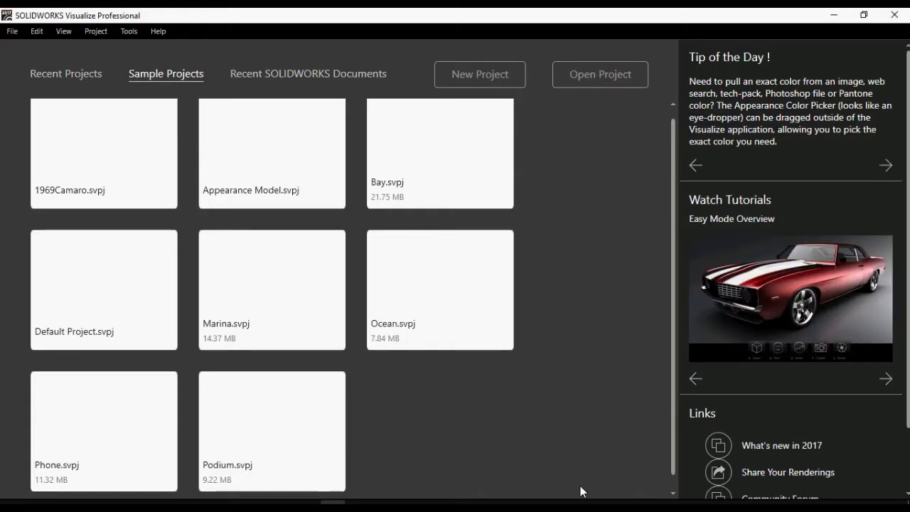
- Import the recent SOLIDWORKS document Sphere Mate.SLDASM with part grouping by Appearance and snap to floor enabled
{"action": "left_click", "coordinate": [300, 79]}
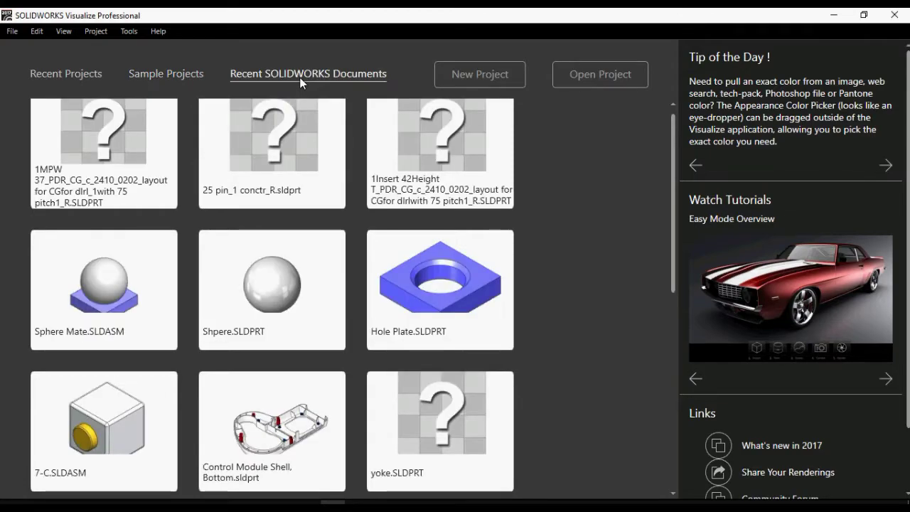
{"action": "scroll", "coordinate": [472, 187], "scroll_direction": "down", "scroll_amount": 2}
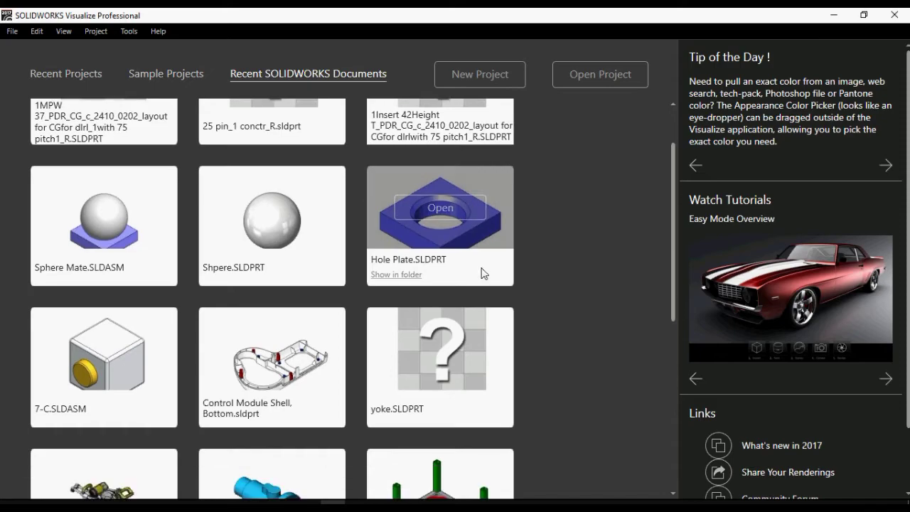
{"action": "scroll", "coordinate": [531, 283], "scroll_direction": "down", "scroll_amount": 2}
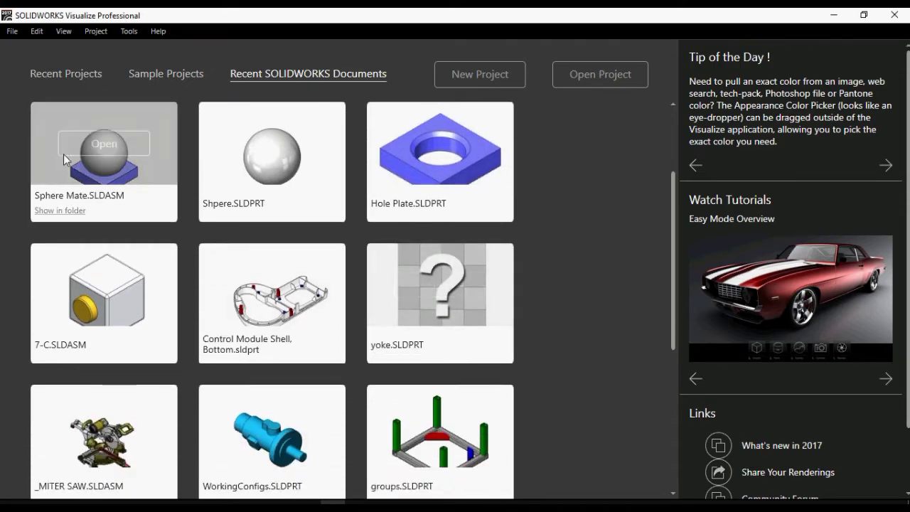
{"action": "left_click", "coordinate": [101, 144]}
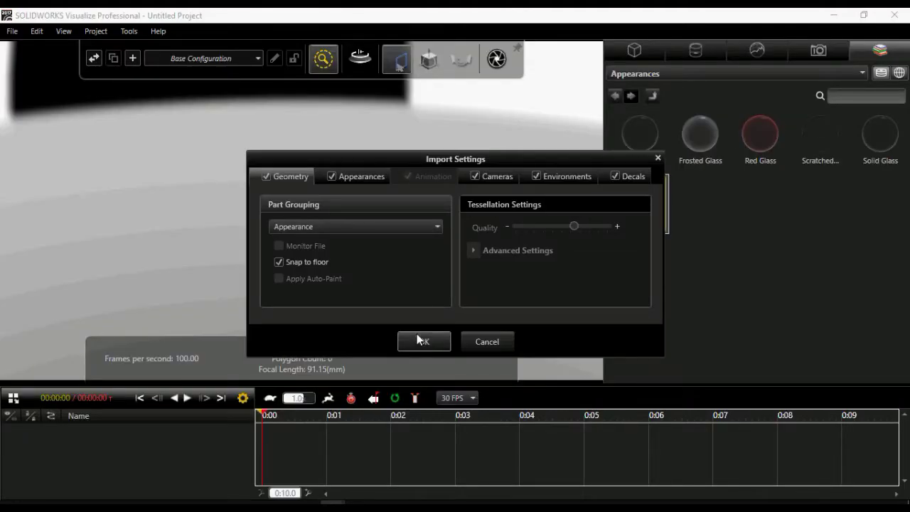
{"action": "left_click", "coordinate": [419, 340]}
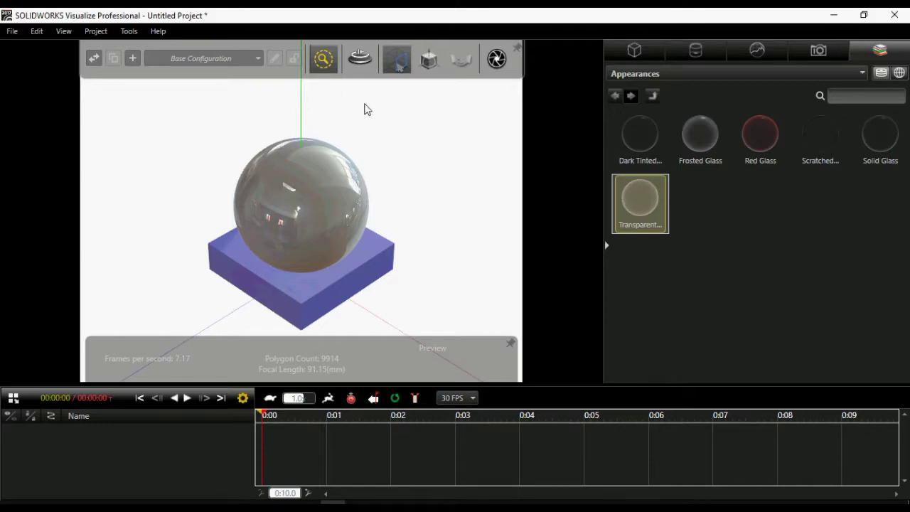
- Check the viewport navigation mode in the user interface options and try zooming and rotating the sphere assembly
{"action": "left_click_drag", "start_coordinate": [371, 142], "coordinate": [137, 250]}
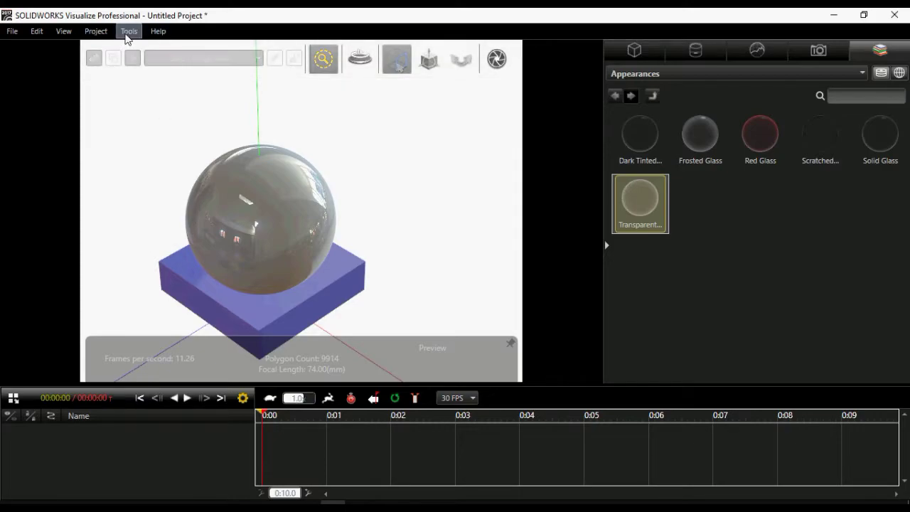
{"action": "left_click", "coordinate": [135, 33]}
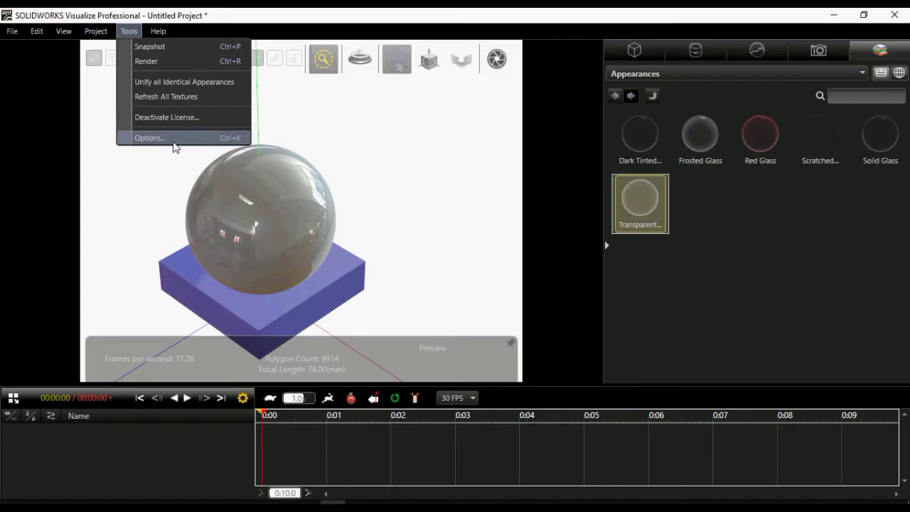
{"action": "left_click", "coordinate": [171, 137]}
{"action": "left_click", "coordinate": [344, 65]}
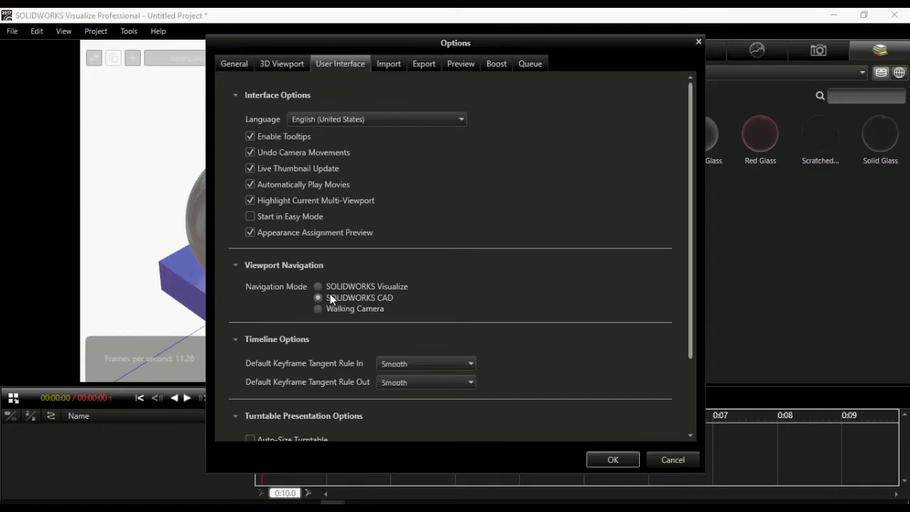
{"action": "left_click", "coordinate": [611, 459]}
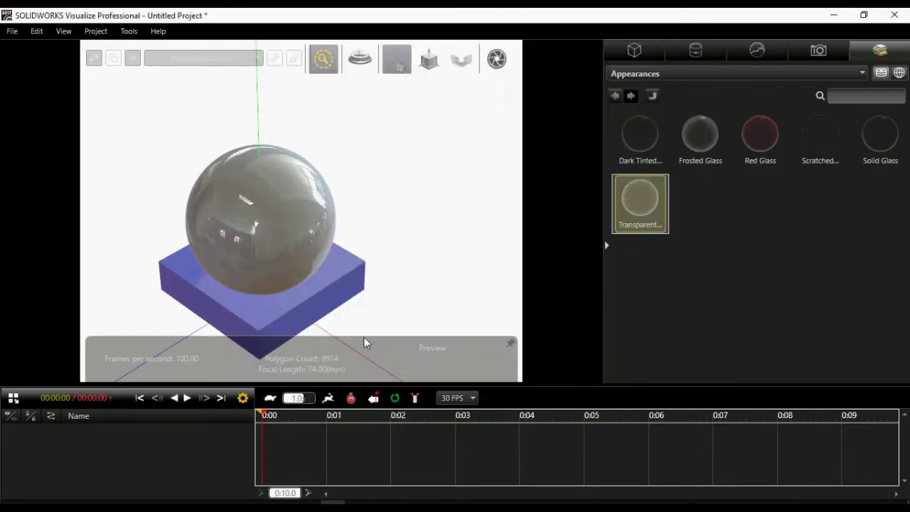
{"action": "scroll", "coordinate": [209, 249], "scroll_direction": "down", "scroll_amount": 2}
{"action": "scroll", "coordinate": [384, 213], "scroll_direction": "up", "scroll_amount": 3}
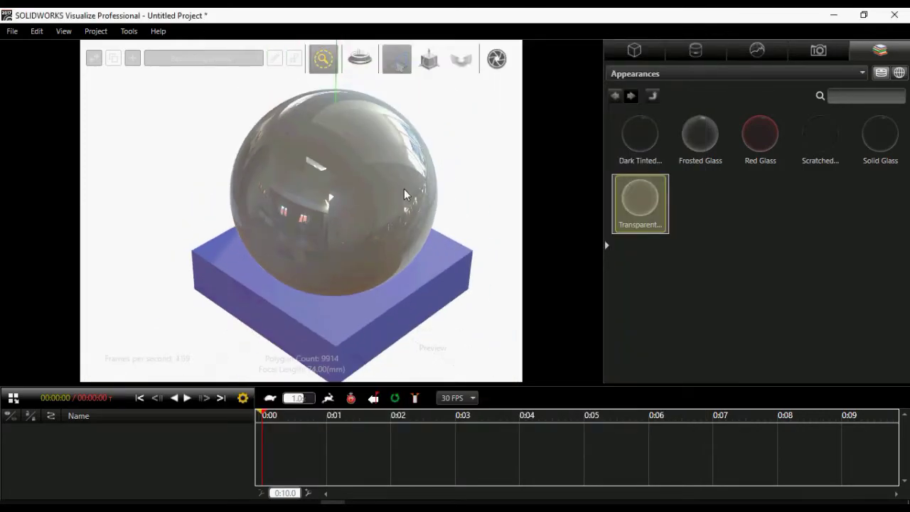
{"action": "scroll", "coordinate": [406, 197], "scroll_direction": "up", "scroll_amount": 1}
{"action": "left_click", "coordinate": [311, 195]}
{"action": "left_click_drag", "start_coordinate": [426, 197], "coordinate": [350, 213]}
- Close the sphere project and open the recent project Myomo.svpj
{"action": "key", "text": "ctrl+n"}
{"action": "left_click", "coordinate": [468, 278]}
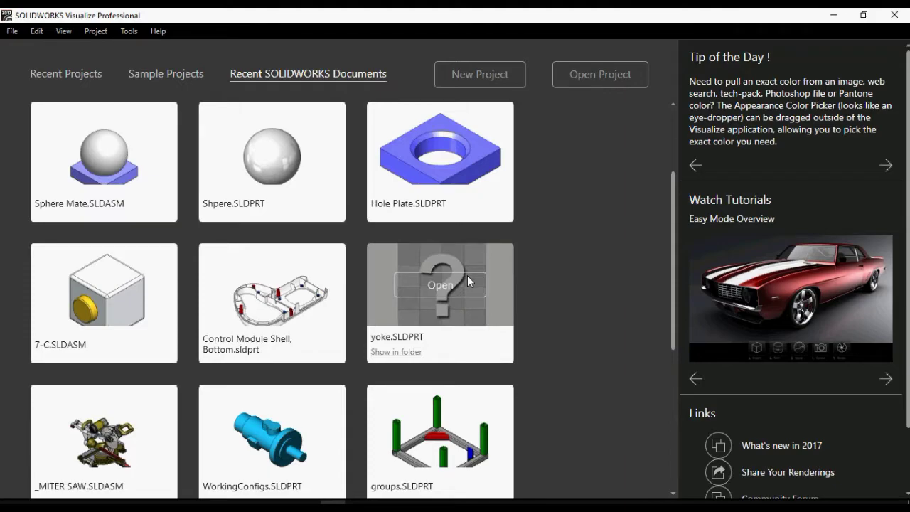
{"action": "left_click", "coordinate": [52, 74]}
{"action": "mouse_move", "coordinate": [95, 141]}
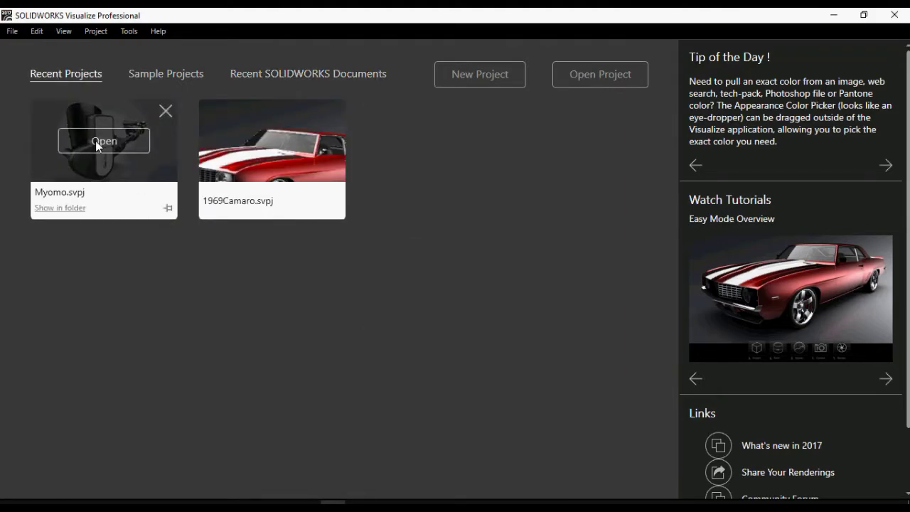
{"action": "left_click", "coordinate": [95, 141]}
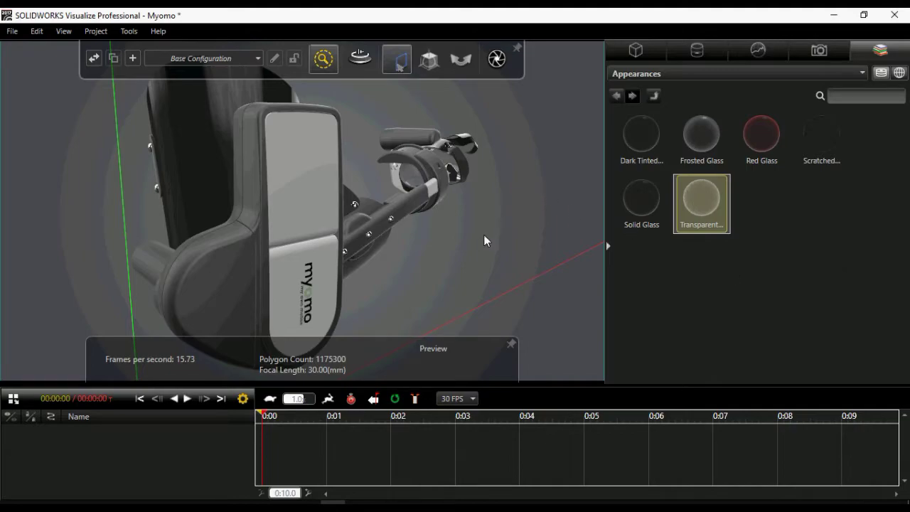
- Try the transparent glass appearance on the battery door and the other outer housing covers of the arm brace
{"action": "left_click_drag", "start_coordinate": [675, 238], "coordinate": [313, 182]}
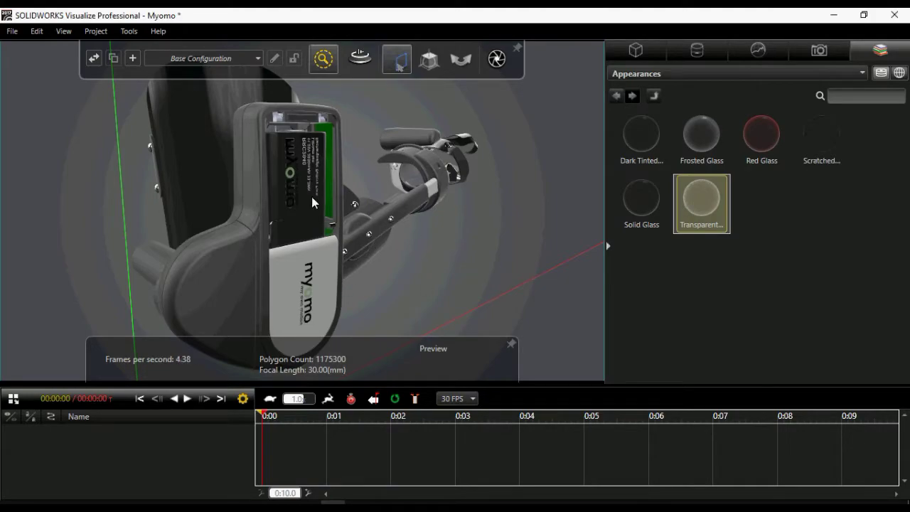
{"action": "left_click", "coordinate": [290, 262]}
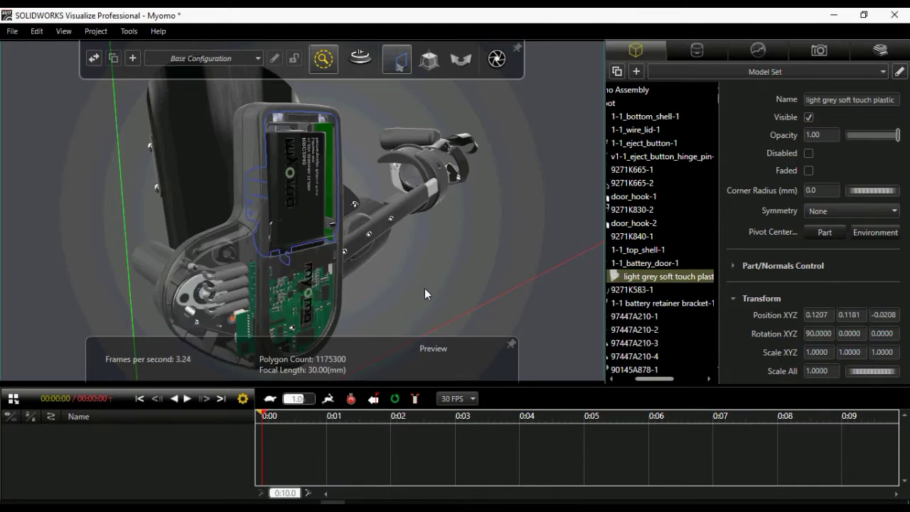
{"action": "left_click", "coordinate": [484, 258]}
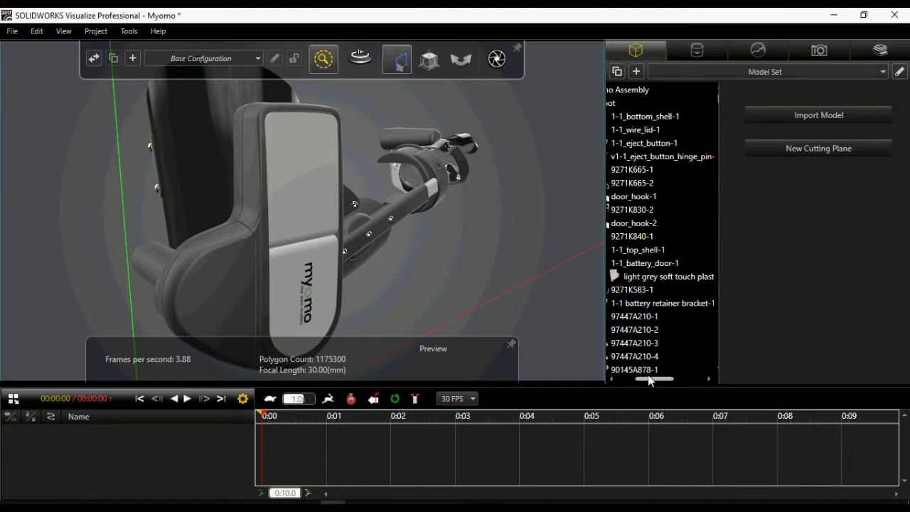
- Select the two light grey covers and the two dark housing shells together and add an animation keyframe at 0:00
{"action": "left_click_drag", "start_coordinate": [654, 379], "coordinate": [608, 379]}
{"action": "left_click", "coordinate": [626, 104]}
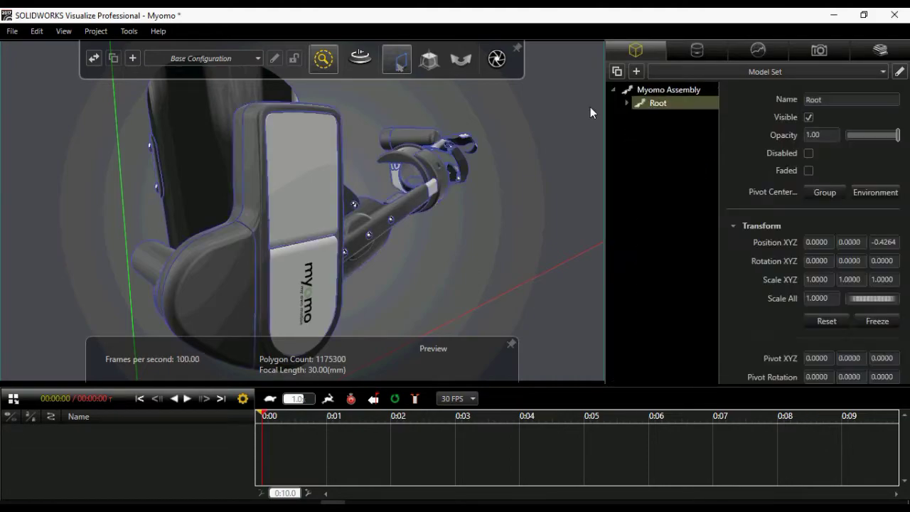
{"action": "left_click", "coordinate": [450, 251]}
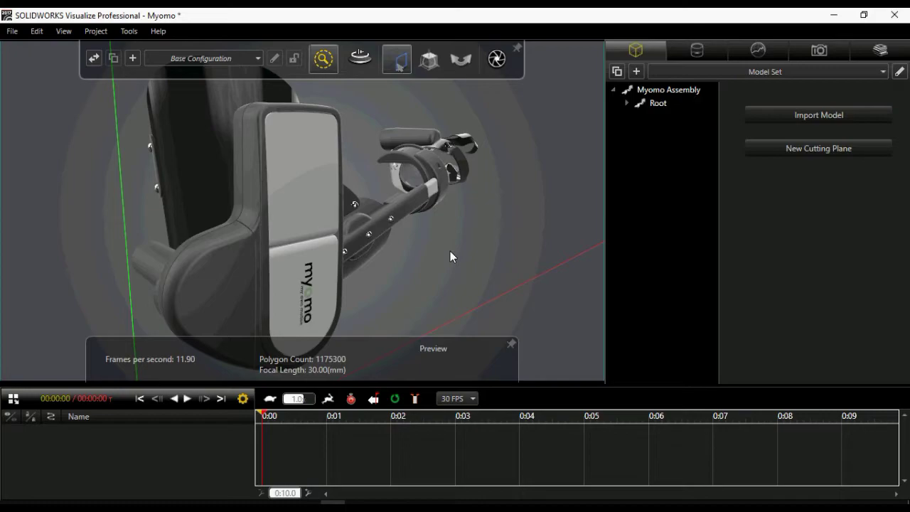
{"action": "left_click", "coordinate": [299, 167]}
{"action": "left_click", "coordinate": [288, 283], "text": "ctrl"}
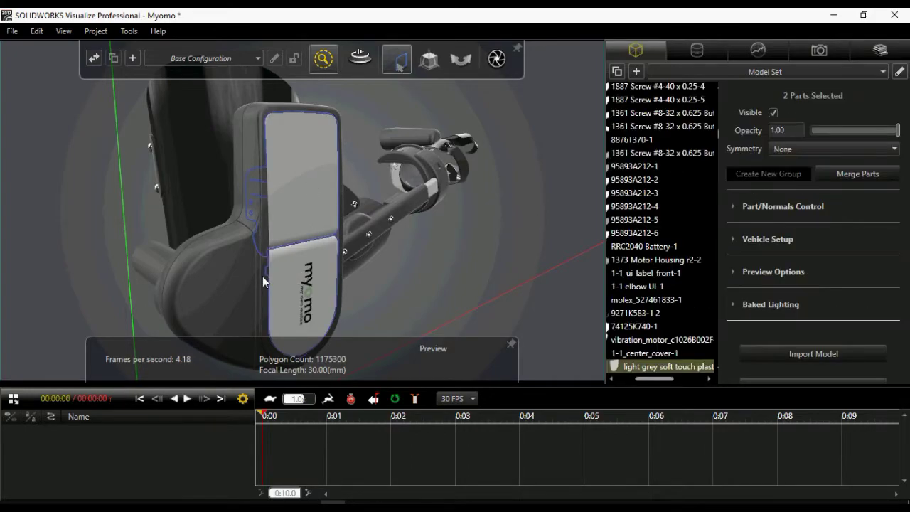
{"action": "left_click", "coordinate": [229, 292], "text": "ctrl"}
{"action": "left_click", "coordinate": [218, 289], "text": "ctrl"}
{"action": "right_click", "coordinate": [218, 288]}
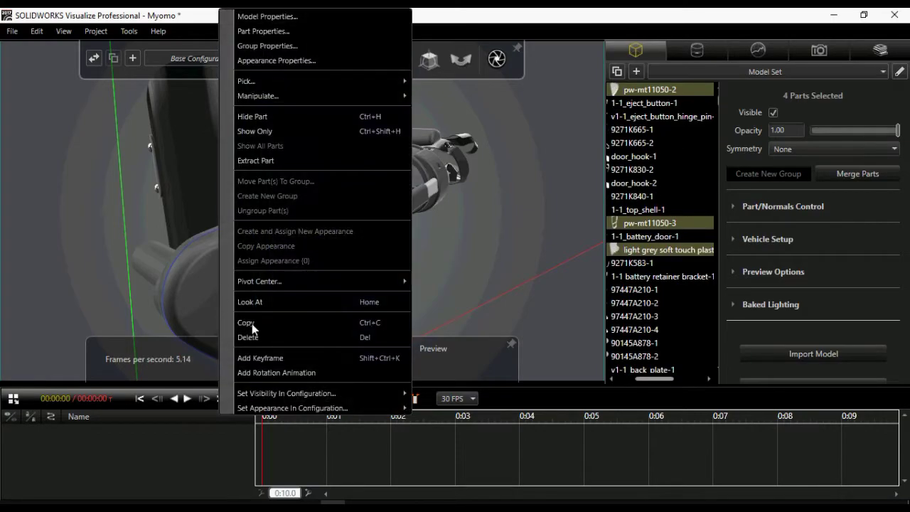
{"action": "left_click", "coordinate": [256, 359]}
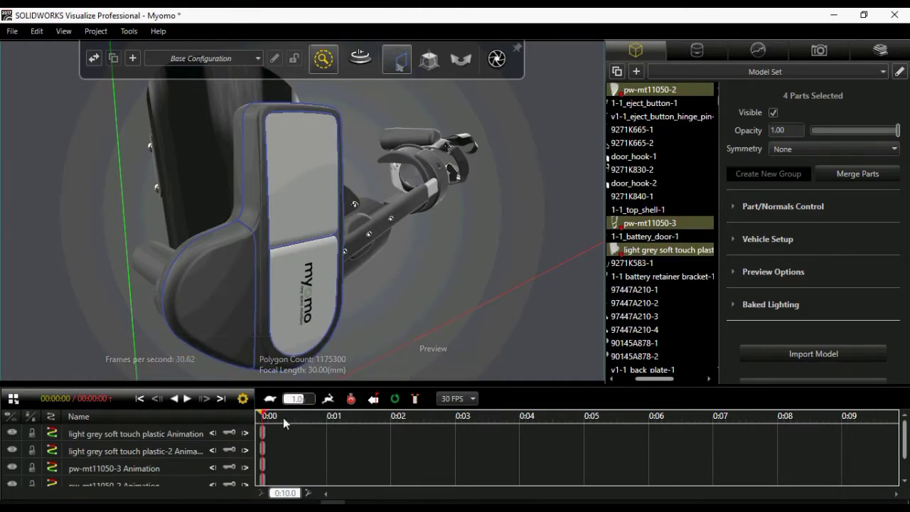
- Extend the animation to 5 seconds and set the four housing parts' opacity to 0.20 at 0:05
{"action": "mouse_move", "coordinate": [338, 427]}
{"action": "left_mouse_down"}
{"action": "mouse_move", "coordinate": [548, 440]}
{"action": "mouse_move", "coordinate": [584, 430]}
{"action": "left_mouse_up"}
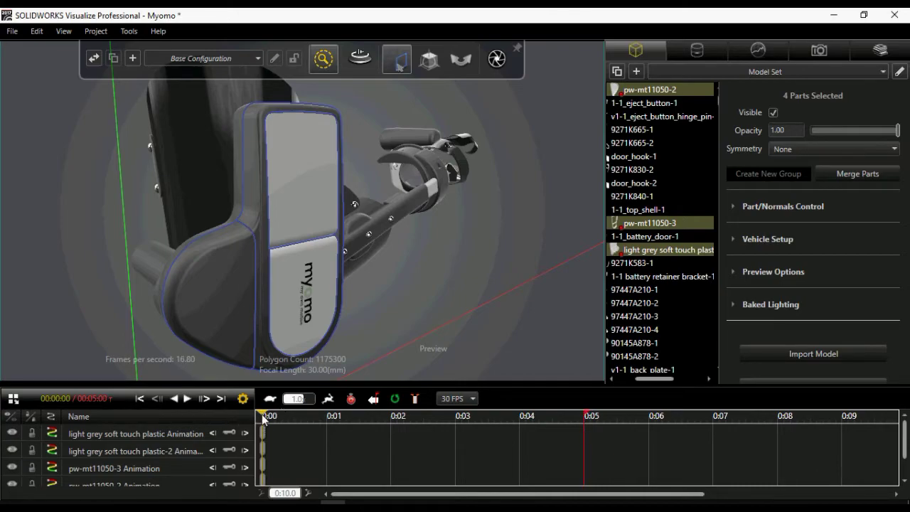
{"action": "left_click_drag", "start_coordinate": [262, 414], "coordinate": [586, 421]}
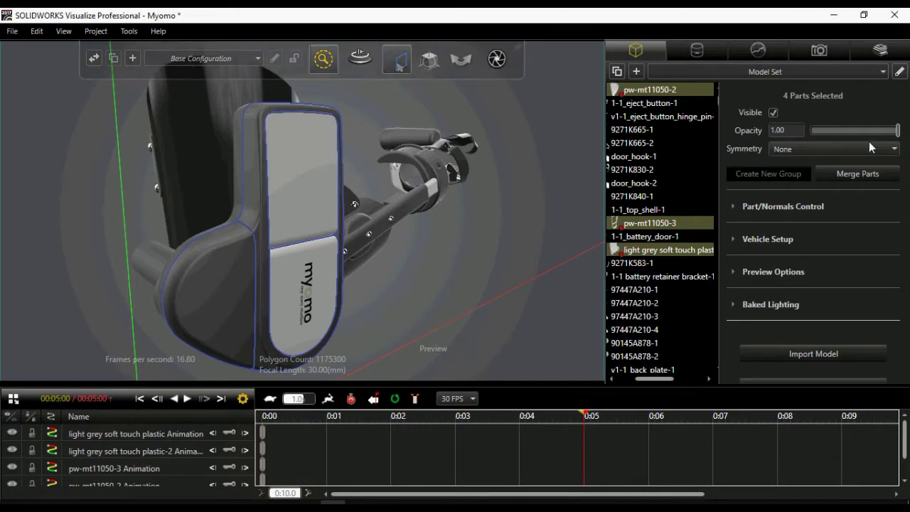
{"action": "left_click_drag", "start_coordinate": [897, 130], "coordinate": [830, 133]}
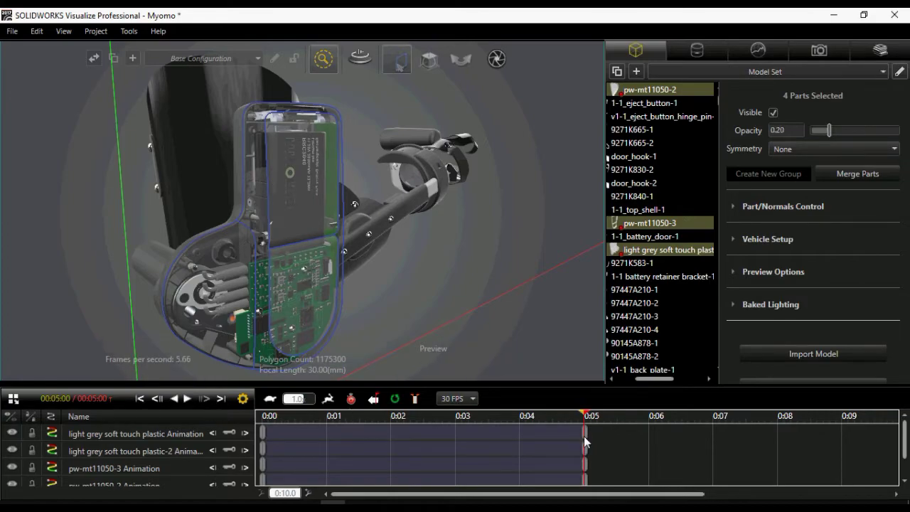
{"action": "mouse_move", "coordinate": [584, 435]}
{"action": "left_mouse_down"}
{"action": "mouse_move", "coordinate": [569, 427]}
{"action": "mouse_move", "coordinate": [482, 422]}
{"action": "mouse_move", "coordinate": [250, 420]}
{"action": "mouse_move", "coordinate": [583, 420]}
{"action": "left_mouse_up"}
- Play back the fading housing animation and start rendering it as an MPEG-4 movie named Myomo
{"action": "left_click", "coordinate": [190, 400]}
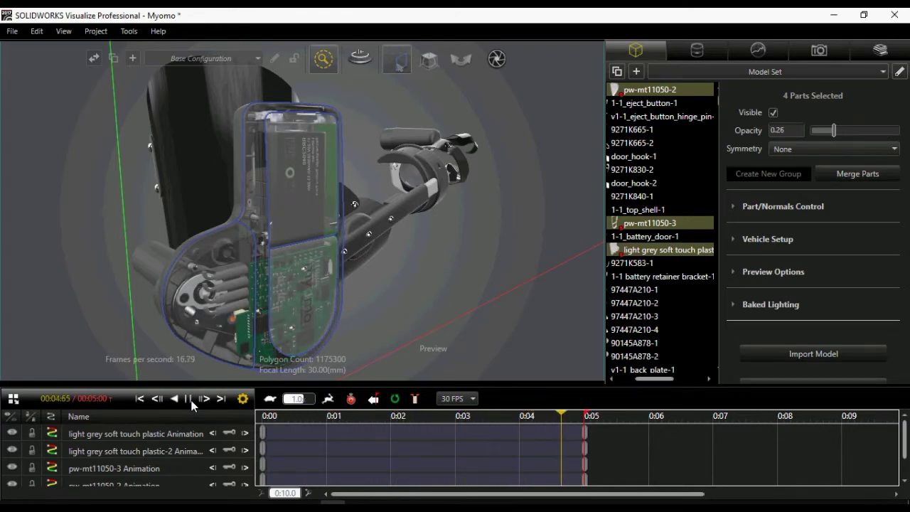
{"action": "left_click", "coordinate": [189, 399]}
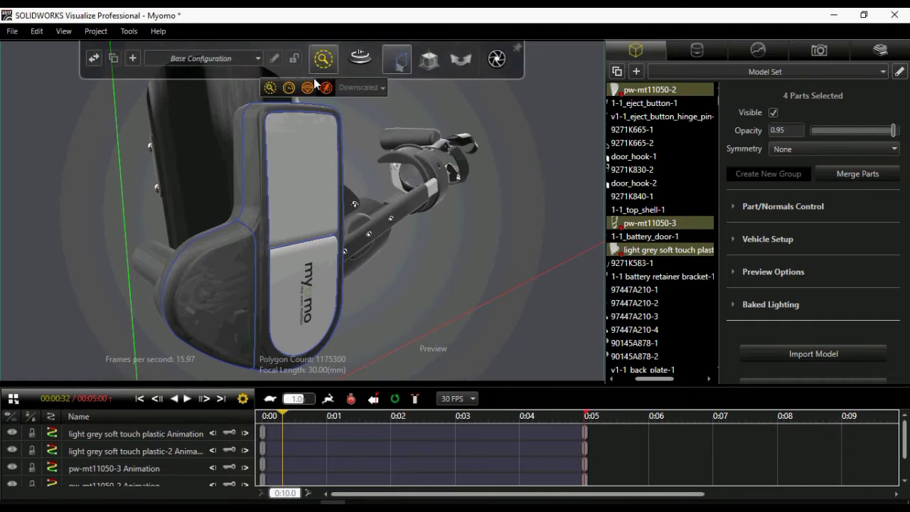
{"action": "left_click", "coordinate": [498, 61]}
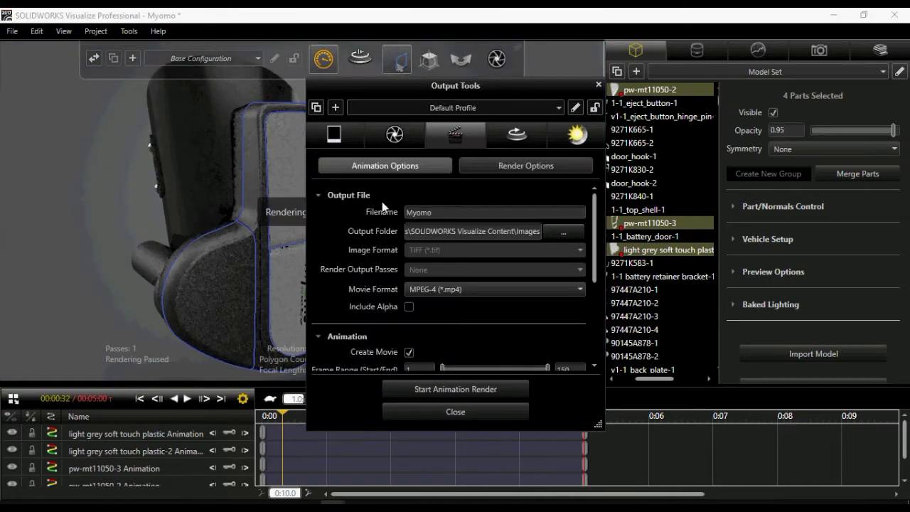
{"action": "left_click", "coordinate": [450, 393]}
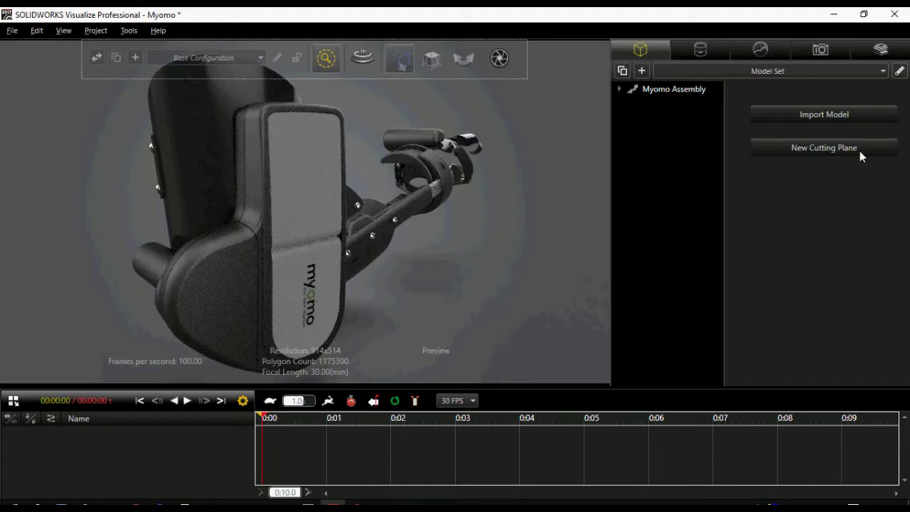
- Create a new cutting plane and add an animation keyframe to it at 0:00
{"action": "left_click", "coordinate": [857, 146]}
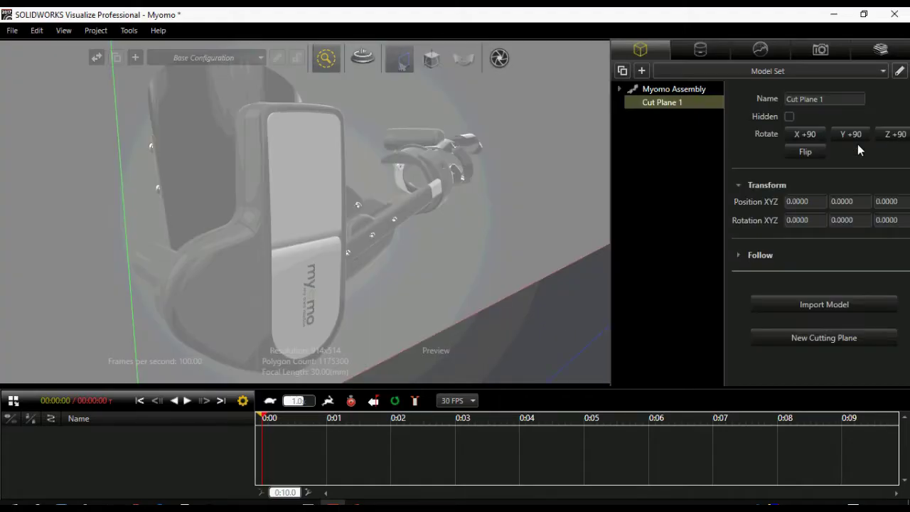
{"action": "right_click", "coordinate": [674, 103]}
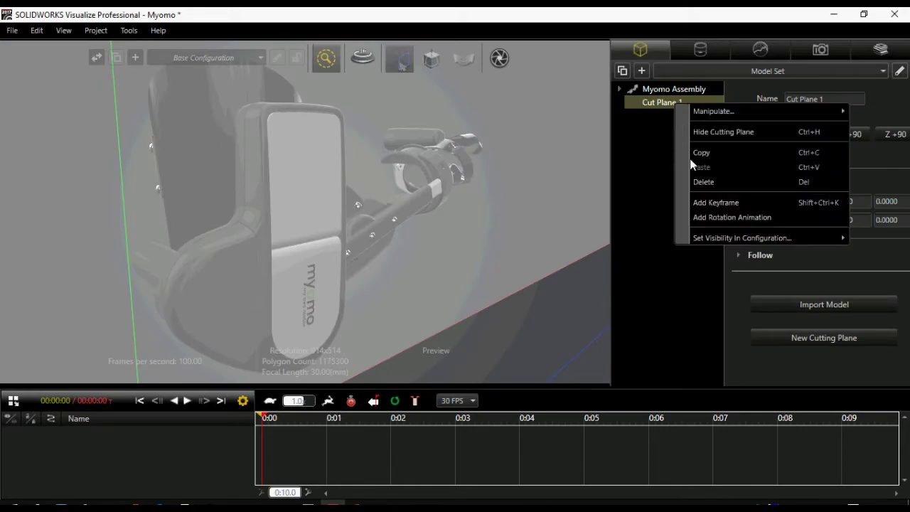
{"action": "left_click", "coordinate": [695, 203]}
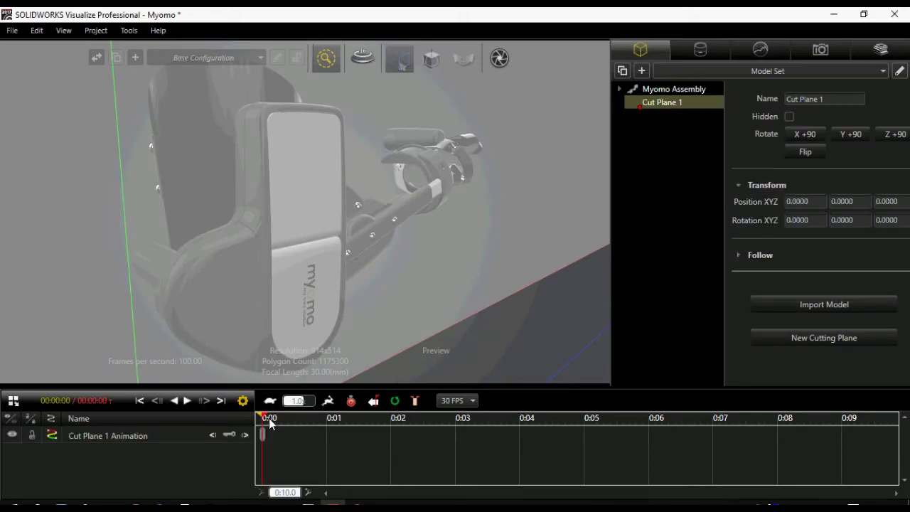
- Extend the animation to 5 seconds and set the cutting plane's Z position to -0.0230 at 0:05
{"action": "left_click_drag", "start_coordinate": [269, 418], "coordinate": [586, 436]}
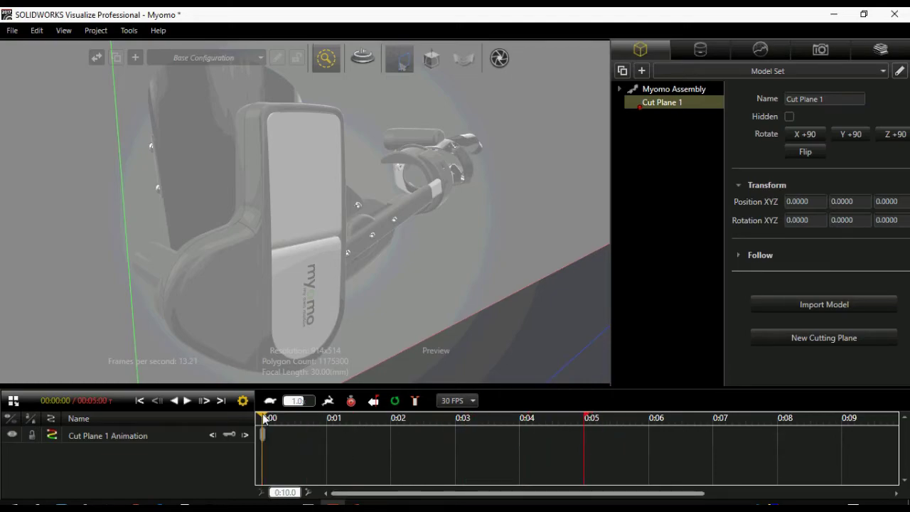
{"action": "left_click_drag", "start_coordinate": [263, 414], "coordinate": [593, 455]}
{"action": "left_click_drag", "start_coordinate": [900, 206], "coordinate": [866, 211]}
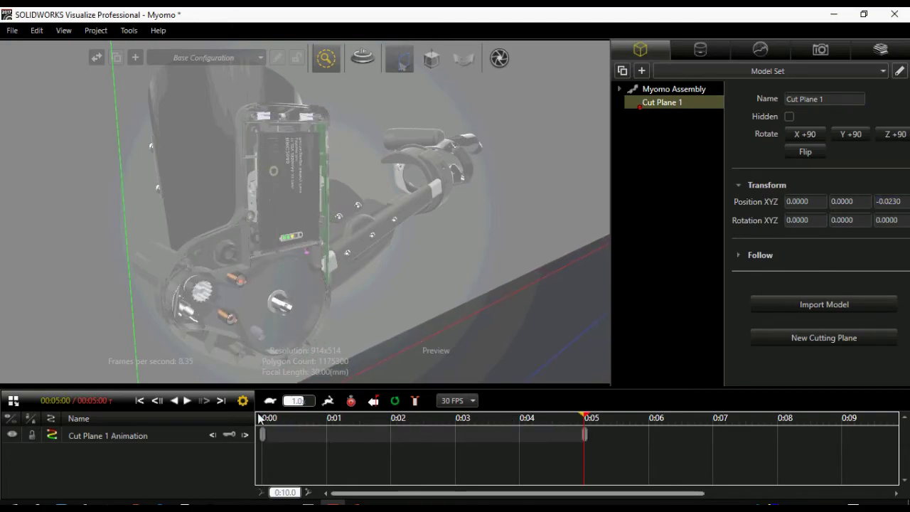
- Play back the cutting plane animation, deselect the plane and move the current time to 0:05
{"action": "left_click", "coordinate": [187, 401]}
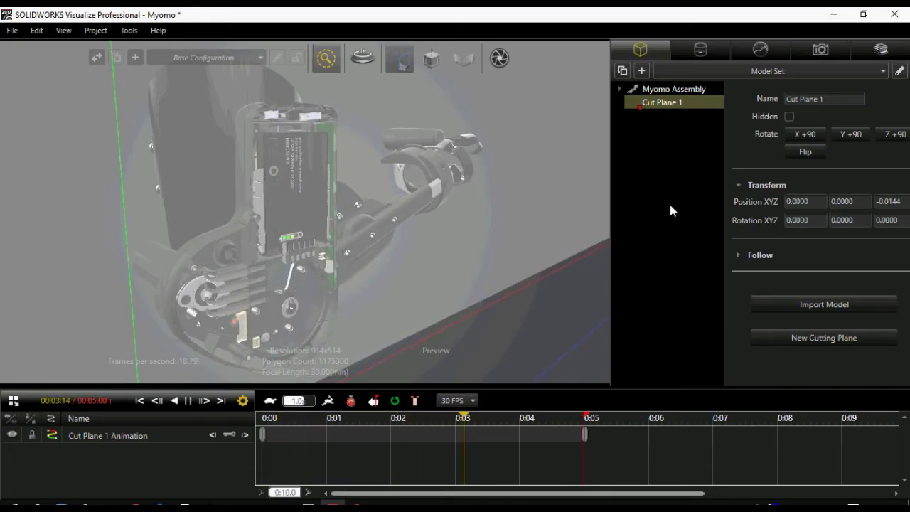
{"action": "left_click", "coordinate": [188, 401]}
{"action": "left_click", "coordinate": [661, 206]}
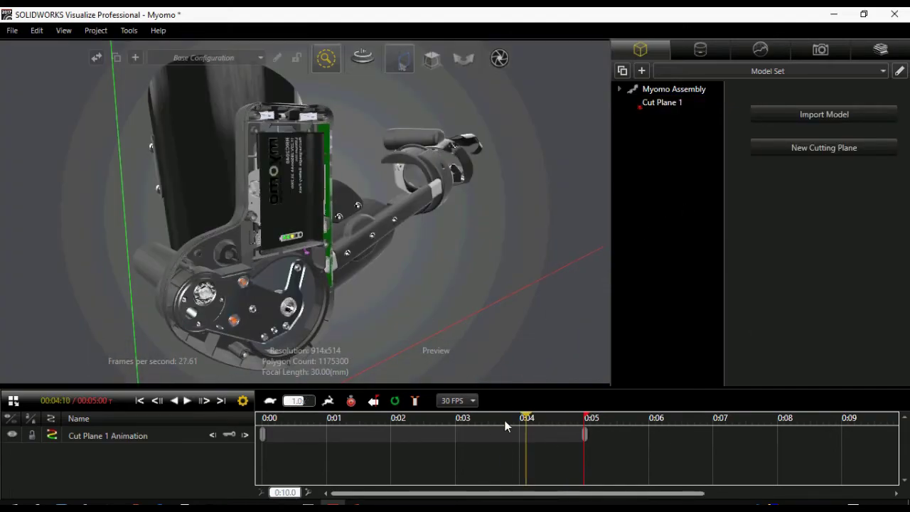
{"action": "mouse_move", "coordinate": [506, 425]}
{"action": "left_mouse_down"}
{"action": "mouse_move", "coordinate": [274, 428]}
{"action": "mouse_move", "coordinate": [551, 442]}
{"action": "mouse_move", "coordinate": [587, 435]}
{"action": "left_mouse_up"}
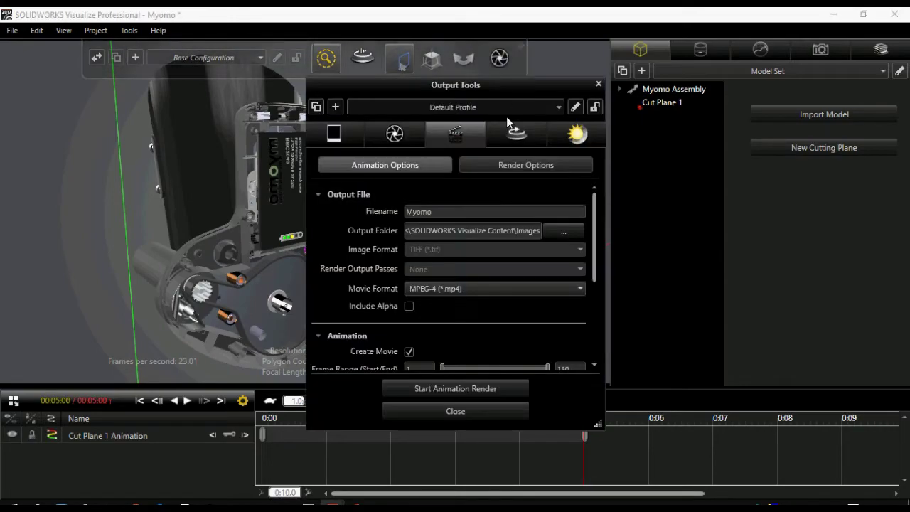